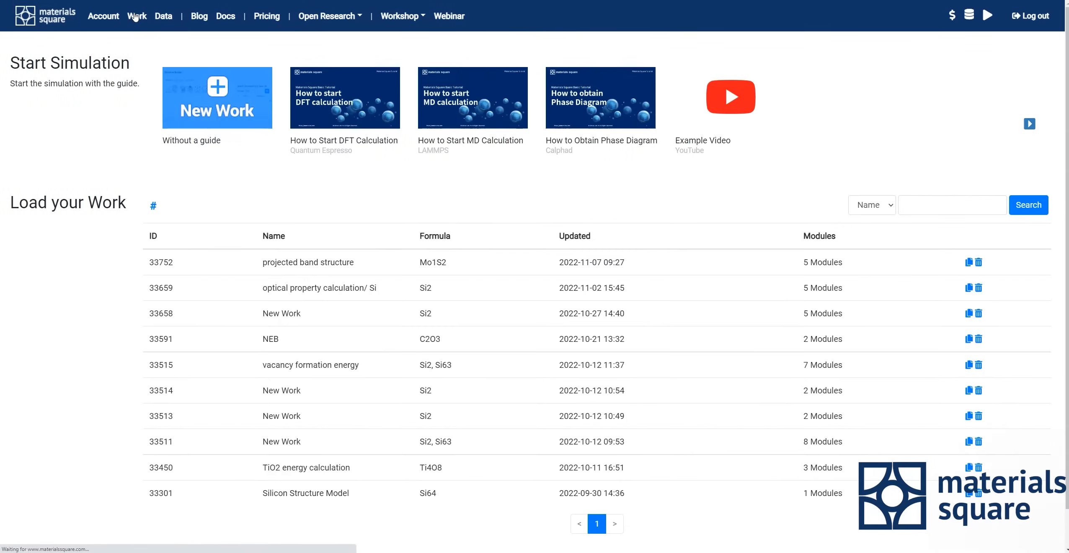
- Create a new work without a guide and add a Molecule Builder module to it
left_click(228, 119)
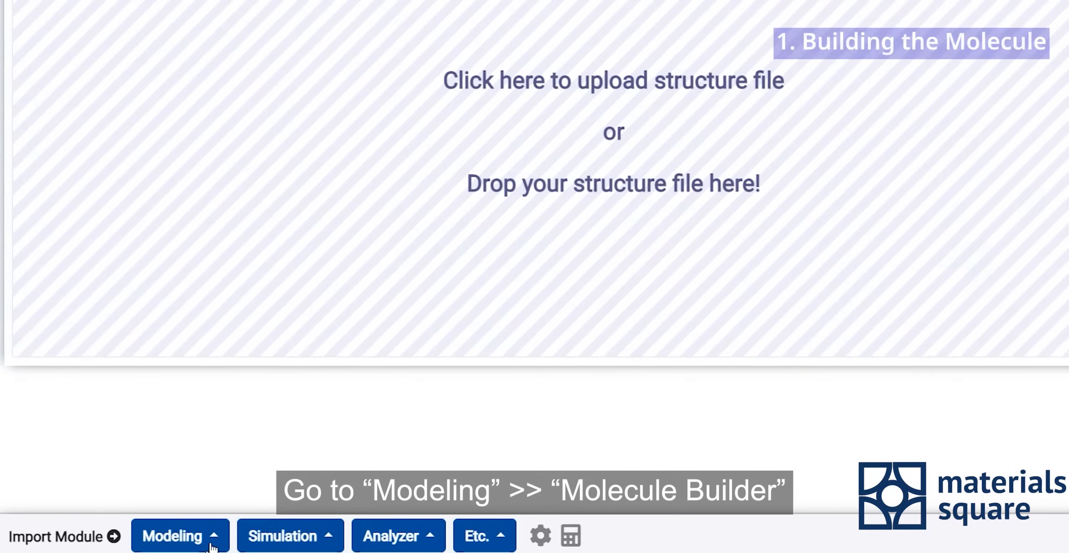
left_click(213, 544)
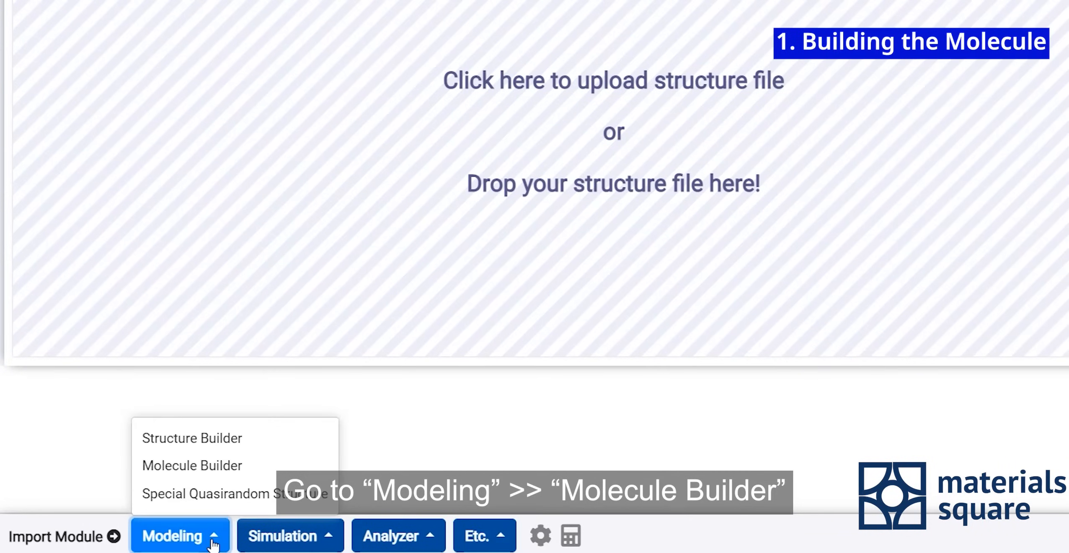
left_click(230, 473)
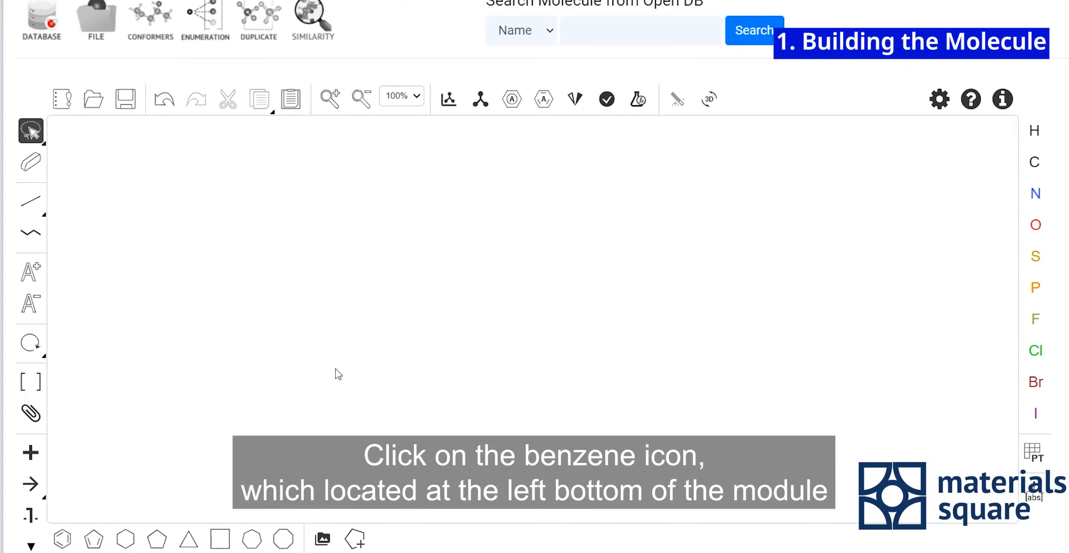
- Draw a benzene ring on the canvas and fuse a second benzene ring to its right side
left_click(62, 539)
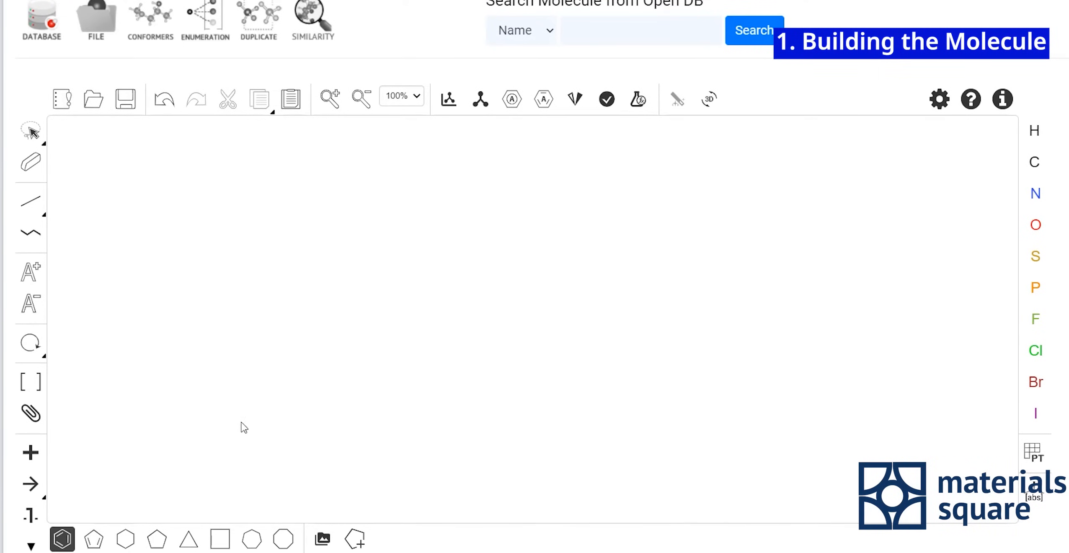
left_click(368, 331)
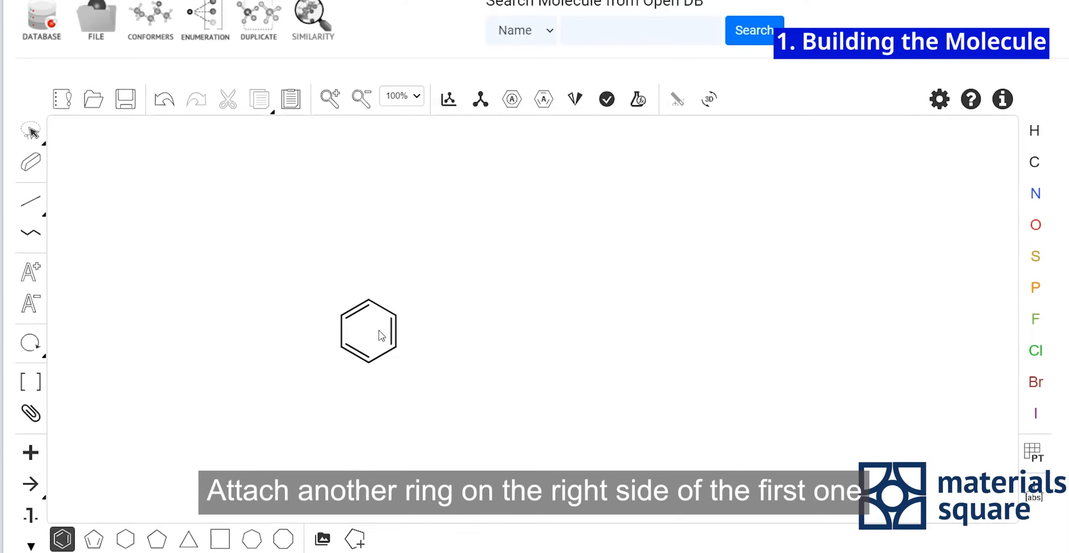
left_click(396, 331)
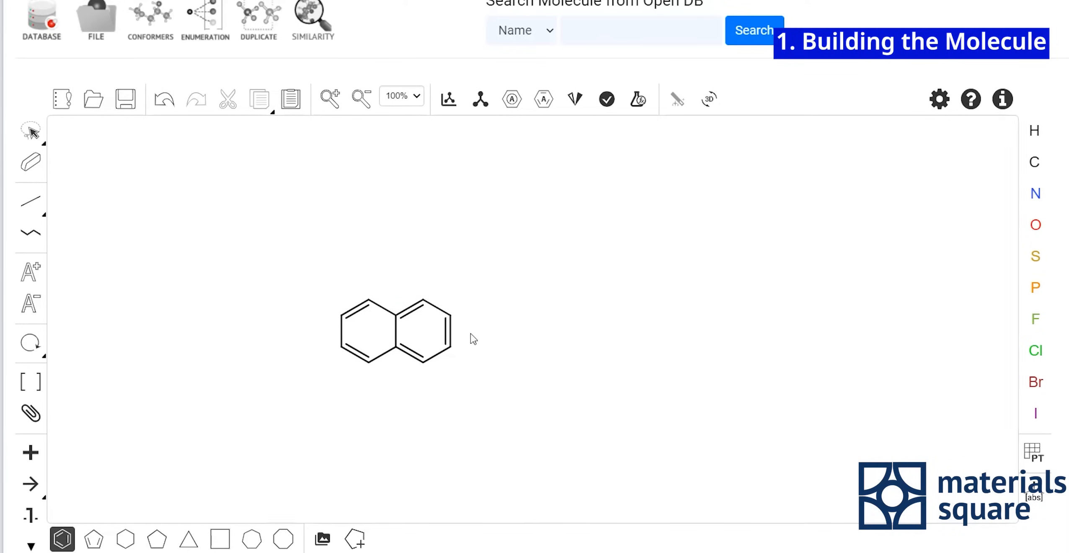
- Replace the bottom carbon of the right ring with oxygen and attach a hydroxyl group to the adjacent carbon on its right
left_click(1037, 230)
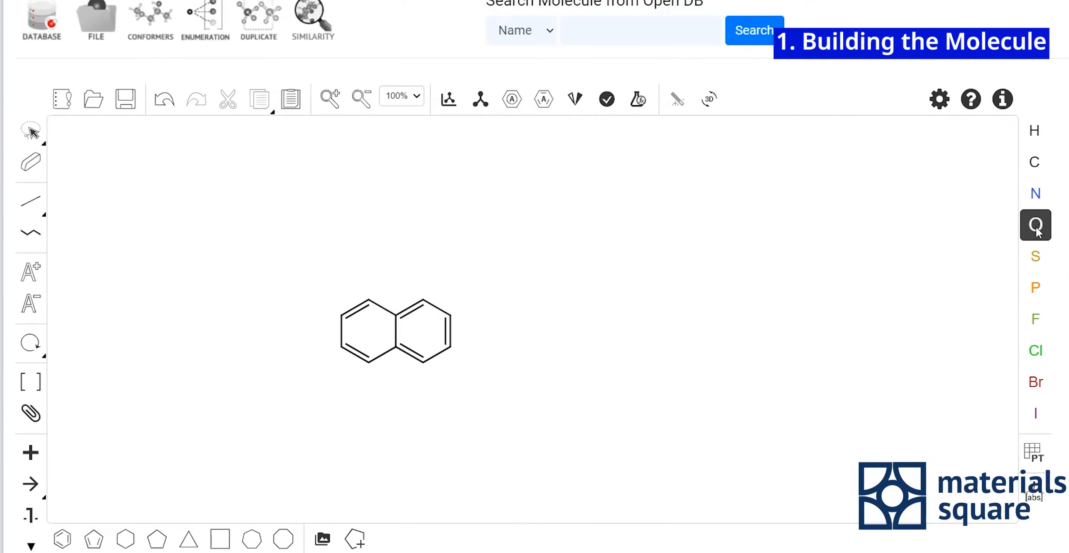
left_click(423, 363)
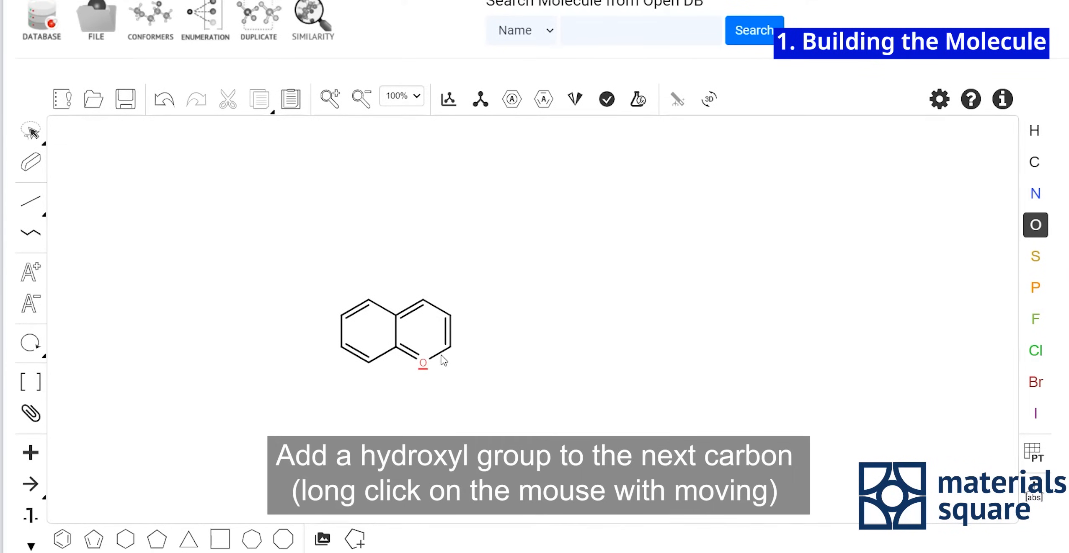
left_click_drag(473, 363, 496, 374)
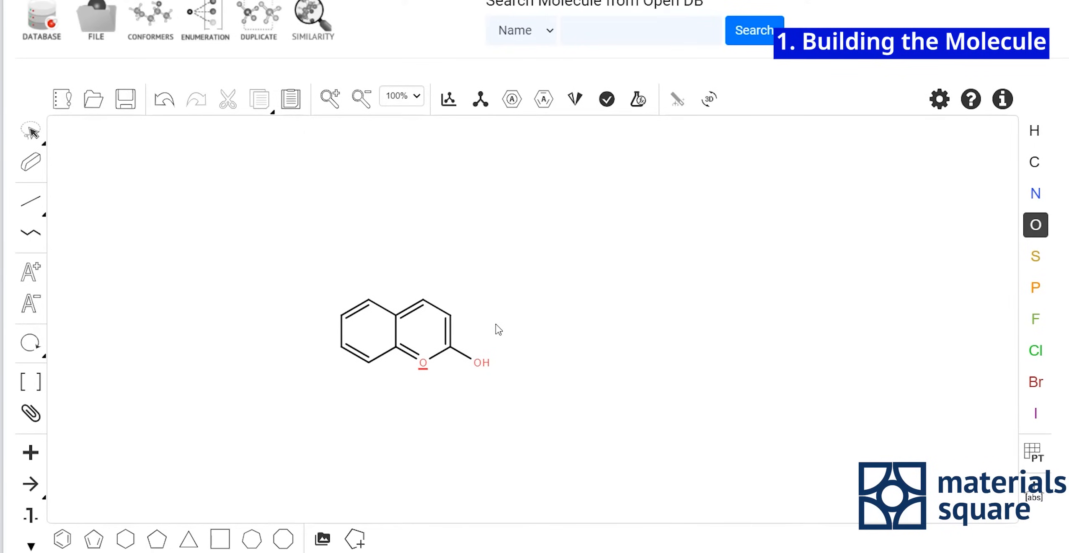
- Make the bond to the outer oxygen double, and leave only the upper-right C=C double bond in the oxygen-containing ring
left_click(39, 204)
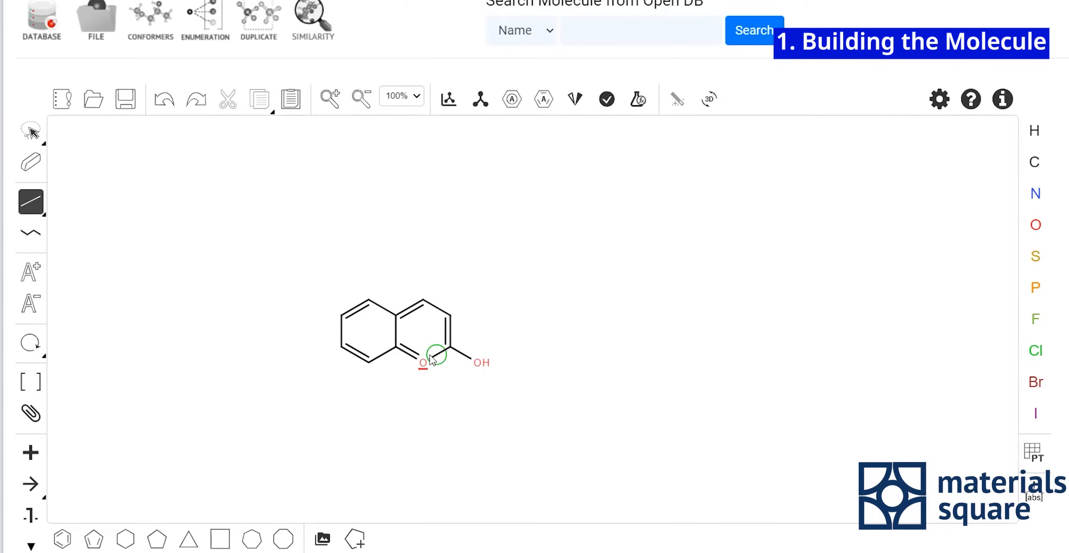
left_click(463, 359)
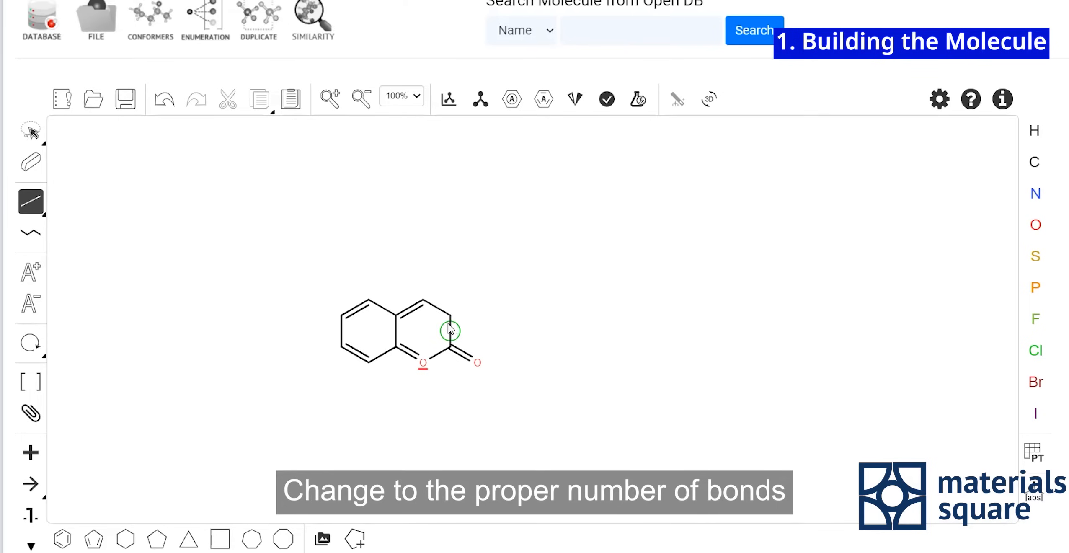
left_click(438, 308)
left_click(411, 309)
left_click(411, 309)
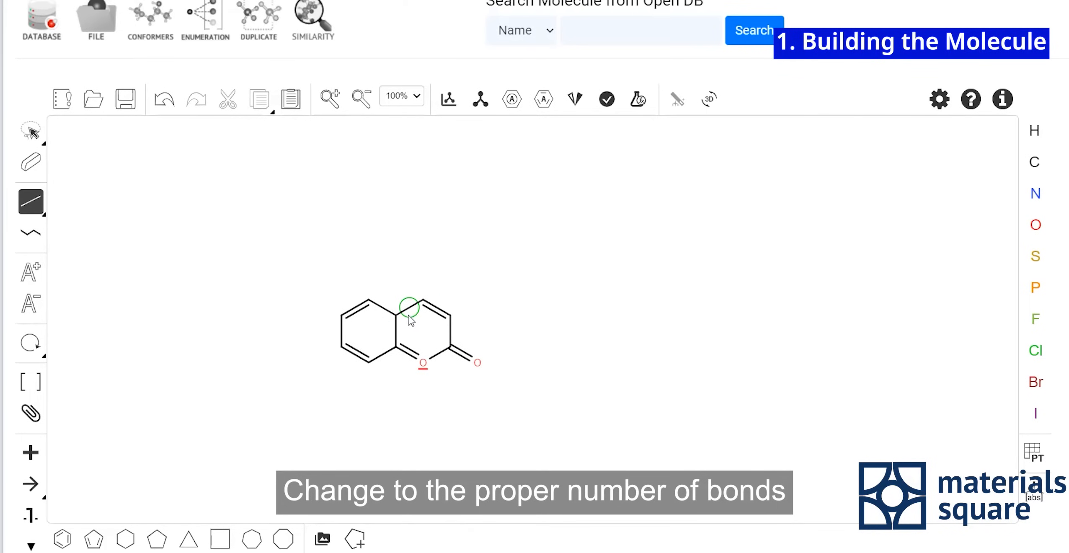
left_click(409, 353)
left_click(409, 354)
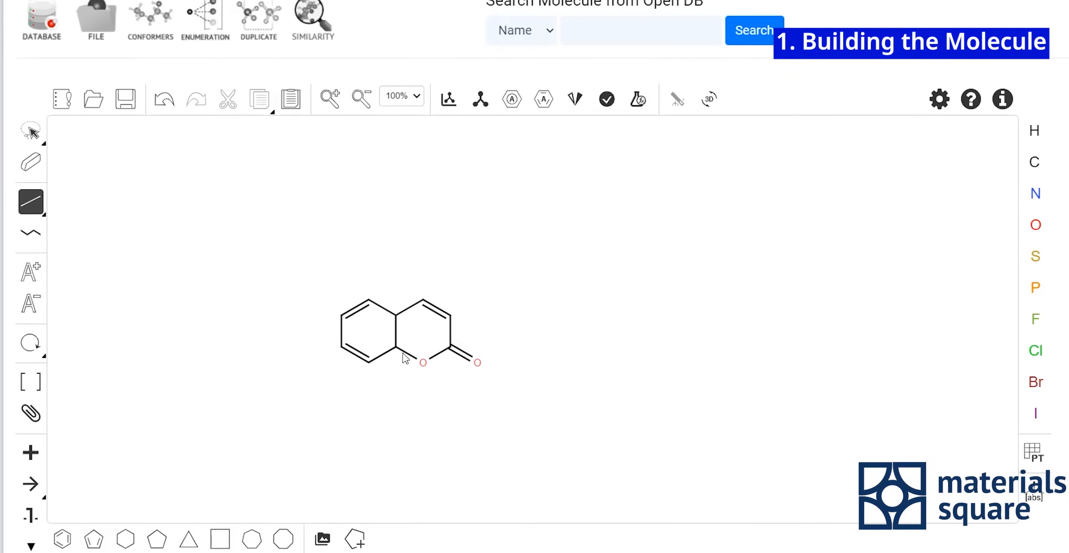
- Rearrange the left ring into alternating bonds, with double bonds on its left, upper-right and lower-right sides
left_click(381, 356)
left_click(341, 331)
left_click(359, 318)
left_click(387, 318)
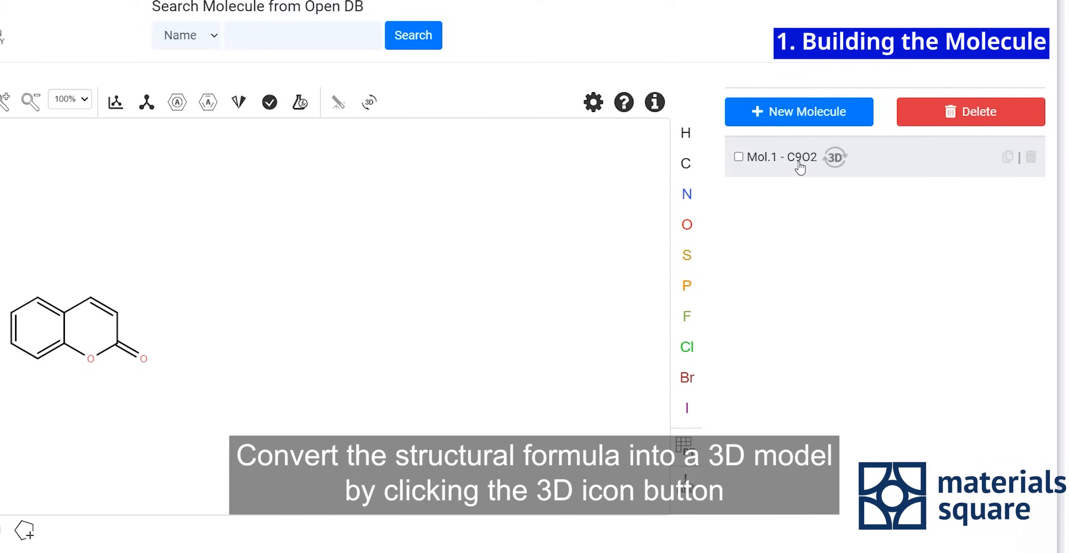
- Convert the drawn C9O2 molecule into a 3D model and display it enlarged in the Visualizer
left_click(835, 162)
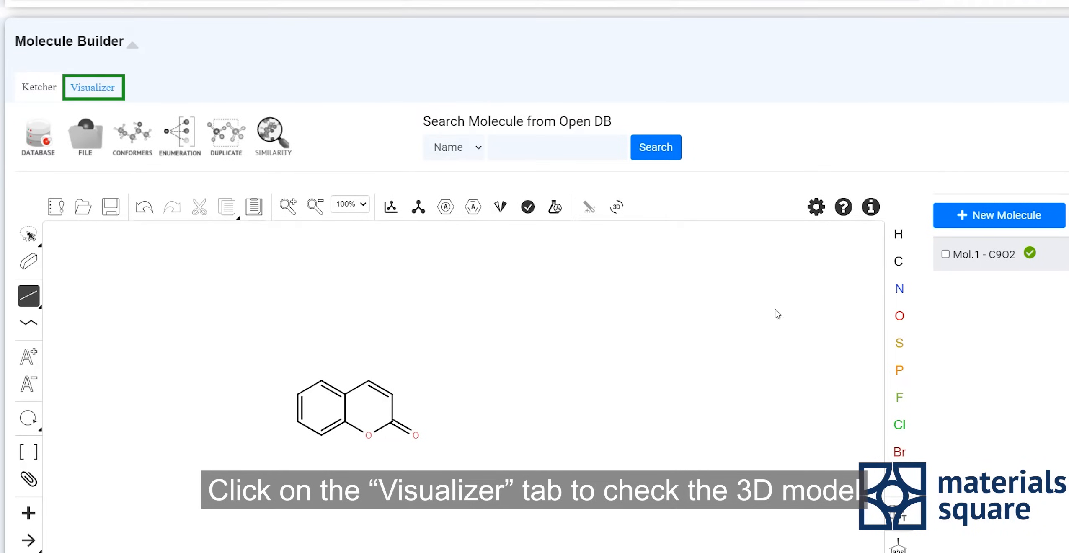
left_click(103, 98)
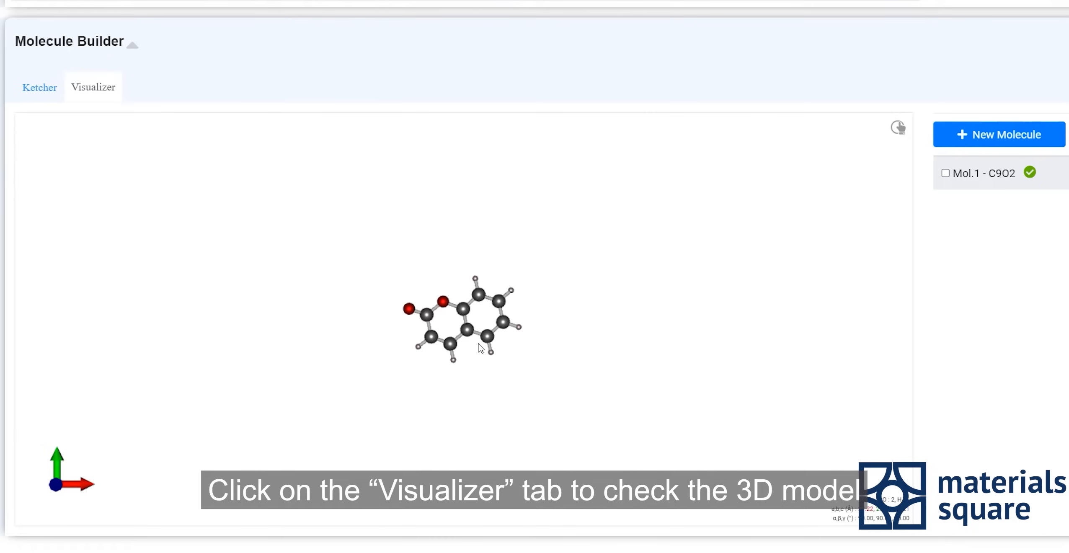
scroll(472, 335, "up", 10)
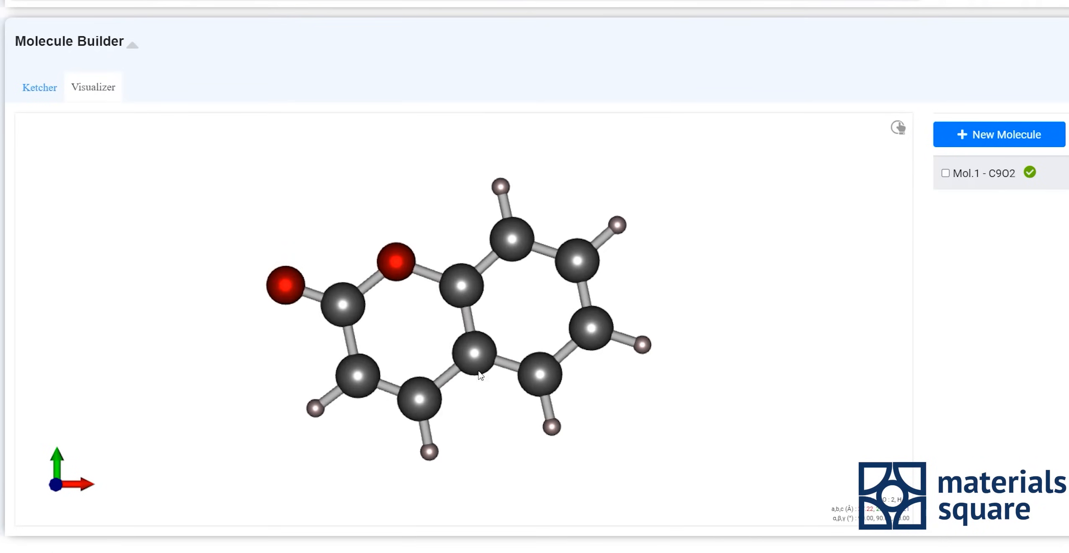
- Examine the 3D molecule's geometry and atom arrangement from several angles
left_click_drag(487, 405, 476, 192)
left_click_drag(738, 304, 498, 516)
left_click_drag(505, 217, 379, 457)
left_click_drag(400, 223, 679, 431)
left_click_drag(455, 215, 811, 363)
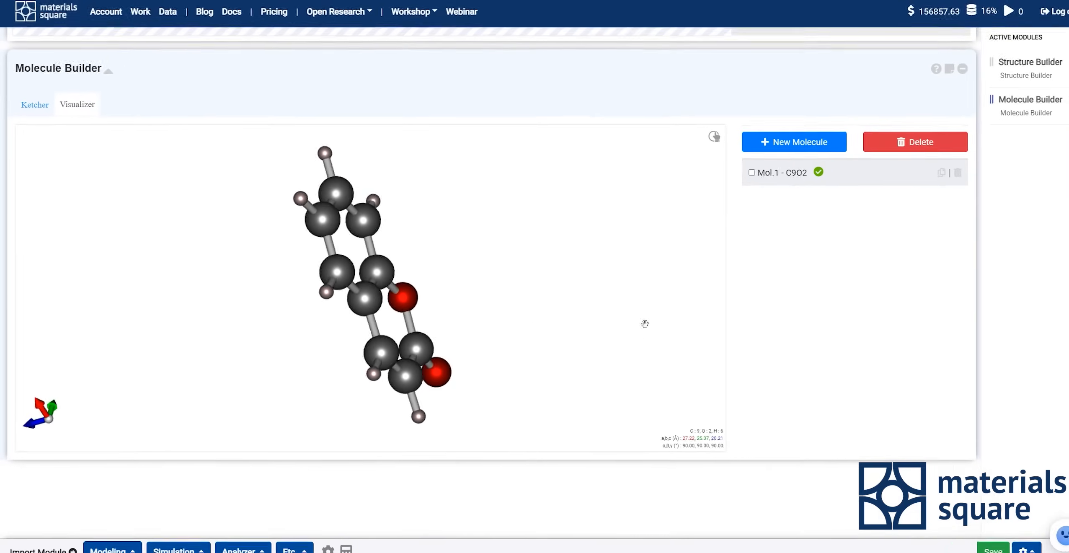
left_click_drag(645, 324, 642, 293)
left_click_drag(251, 251, 168, 380)
left_click_drag(320, 262, 306, 281)
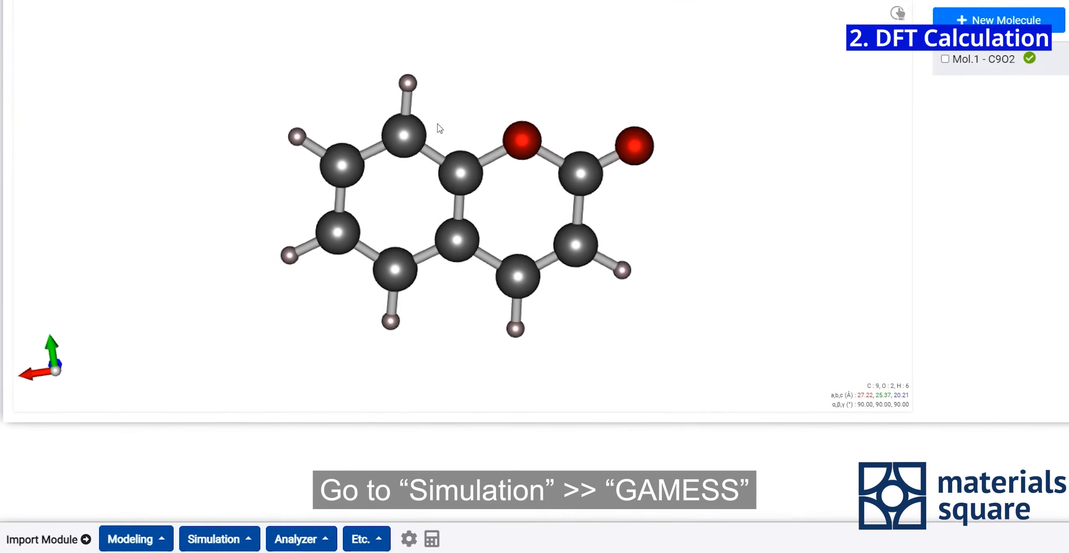
- Add a GAMESS simulation module and connect it to the Molecule Builder
left_click(258, 540)
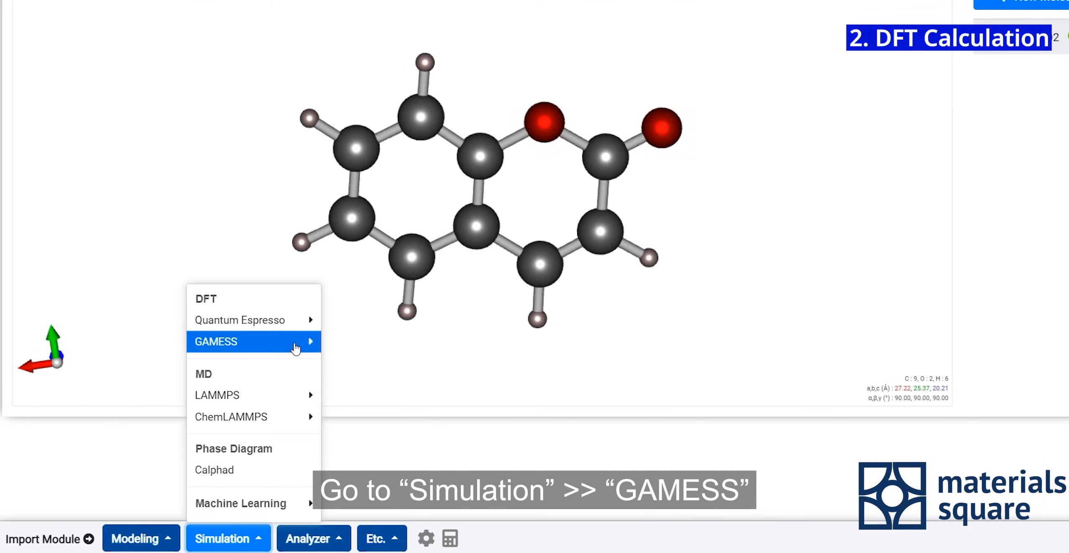
mouse_move(309, 341)
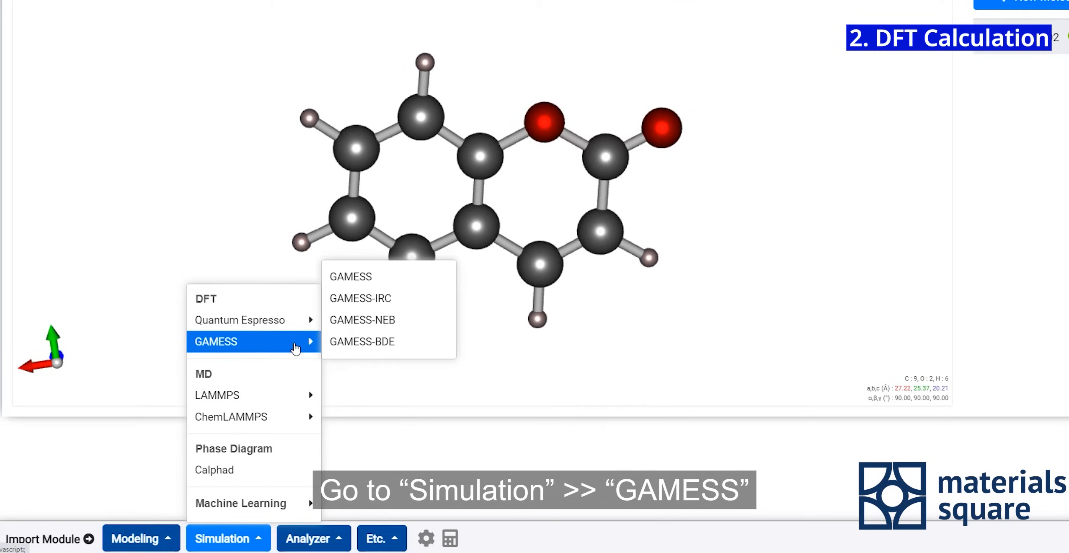
left_click(360, 280)
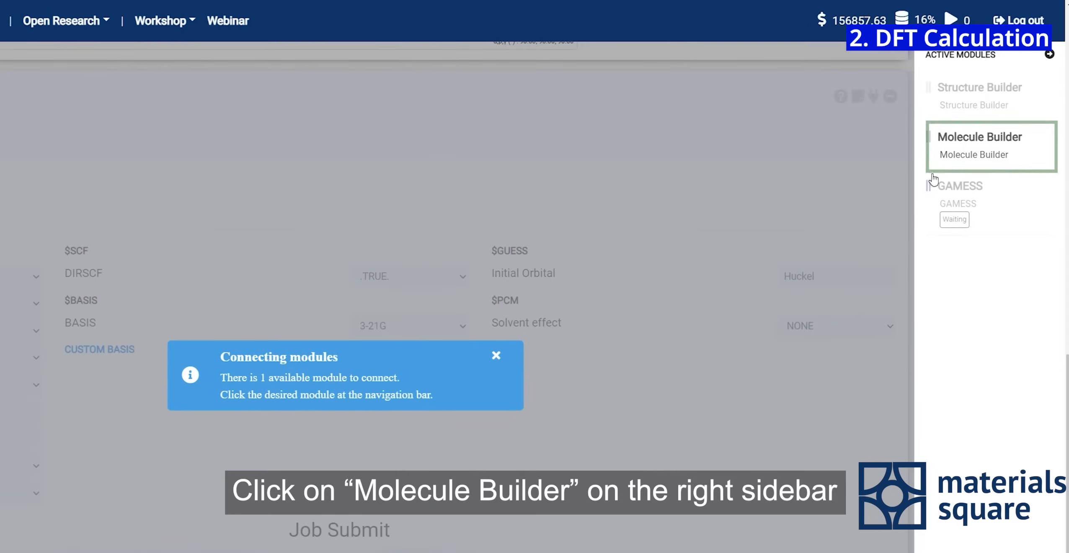
left_click(980, 152)
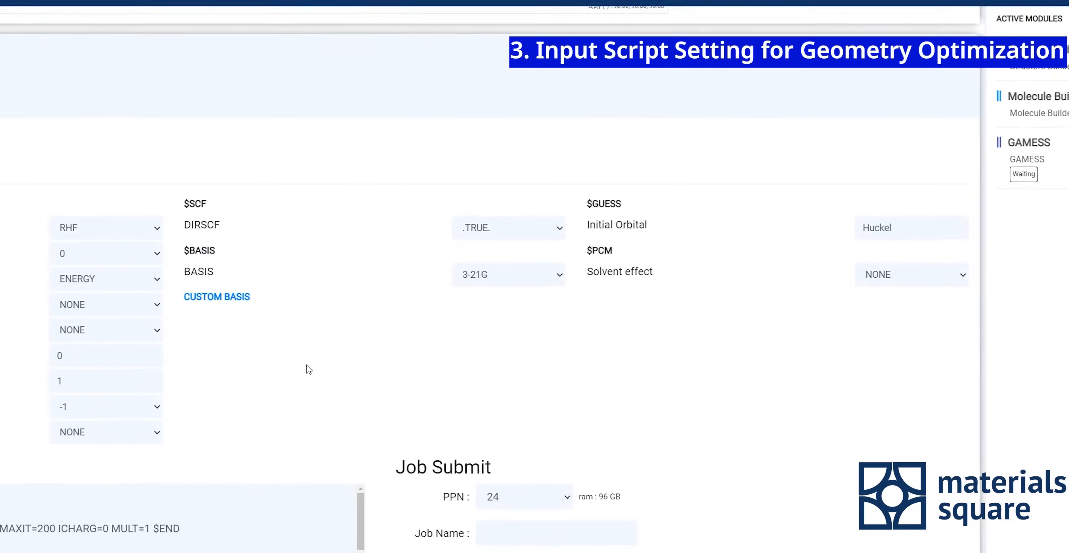
- Set the GAMESS run type to OPTIMIZE and the DFT type to B3LYP
scroll(309, 369, "down", 1)
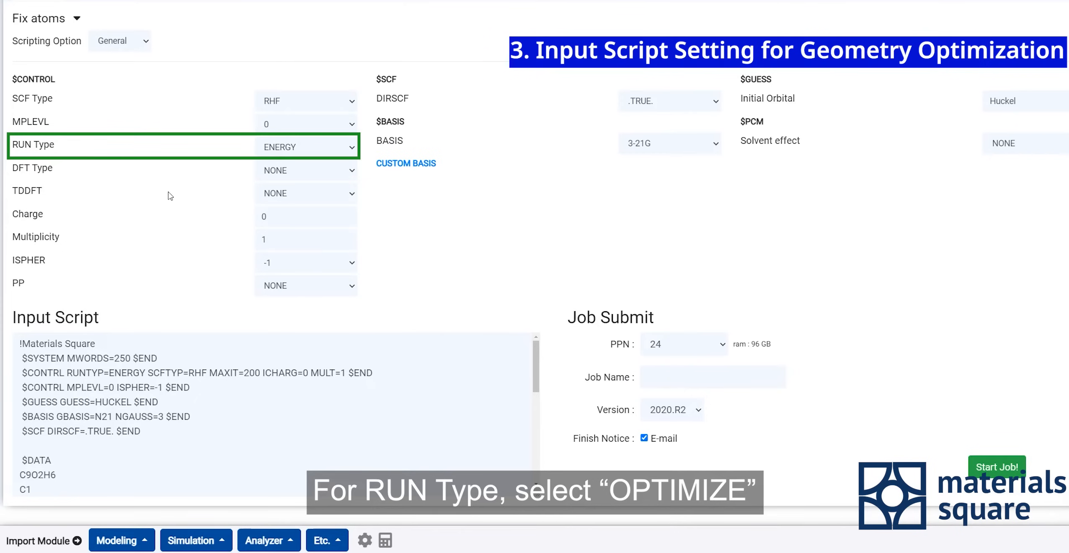
left_click(299, 153)
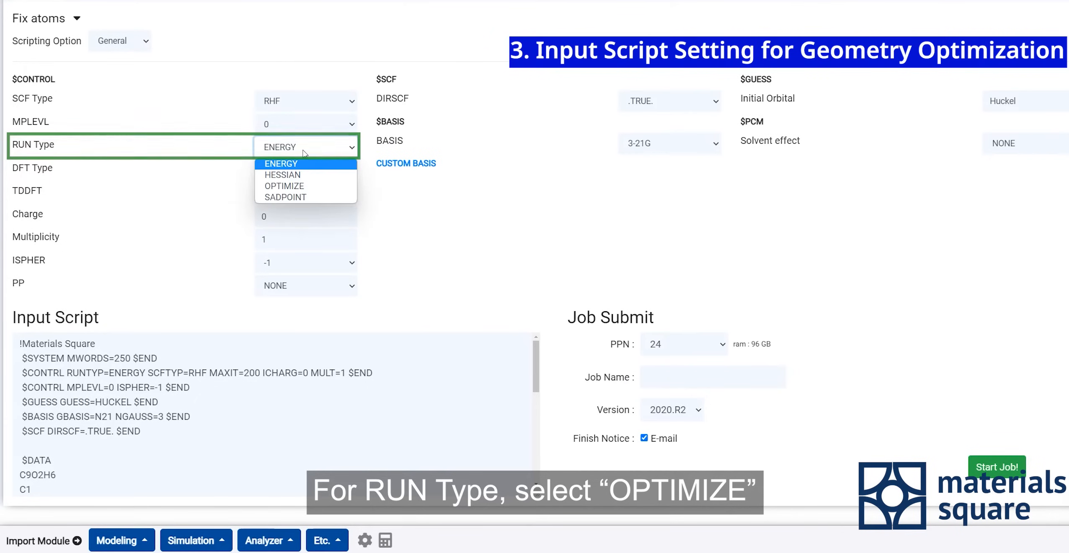
left_click(315, 188)
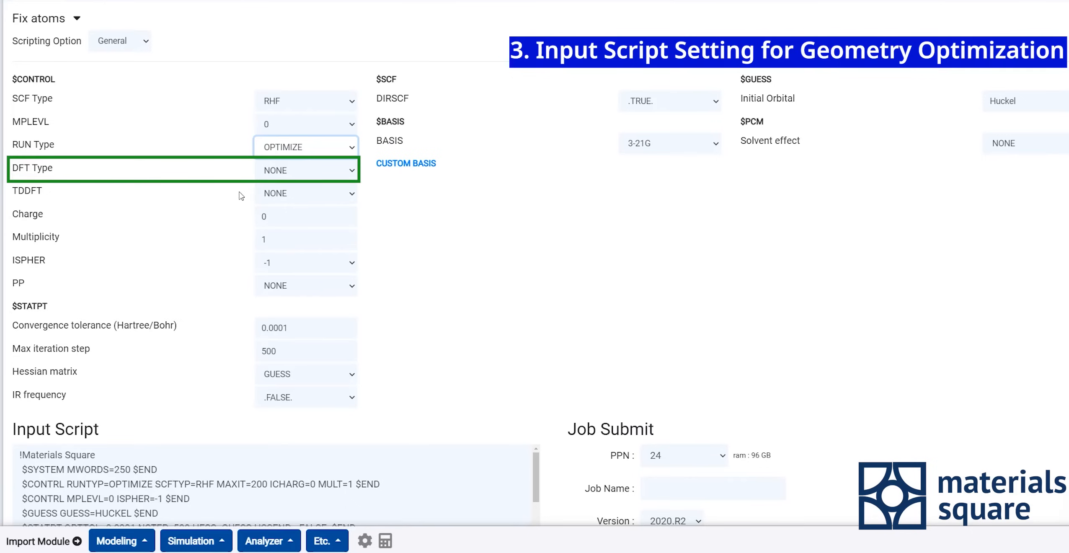
left_click(290, 175)
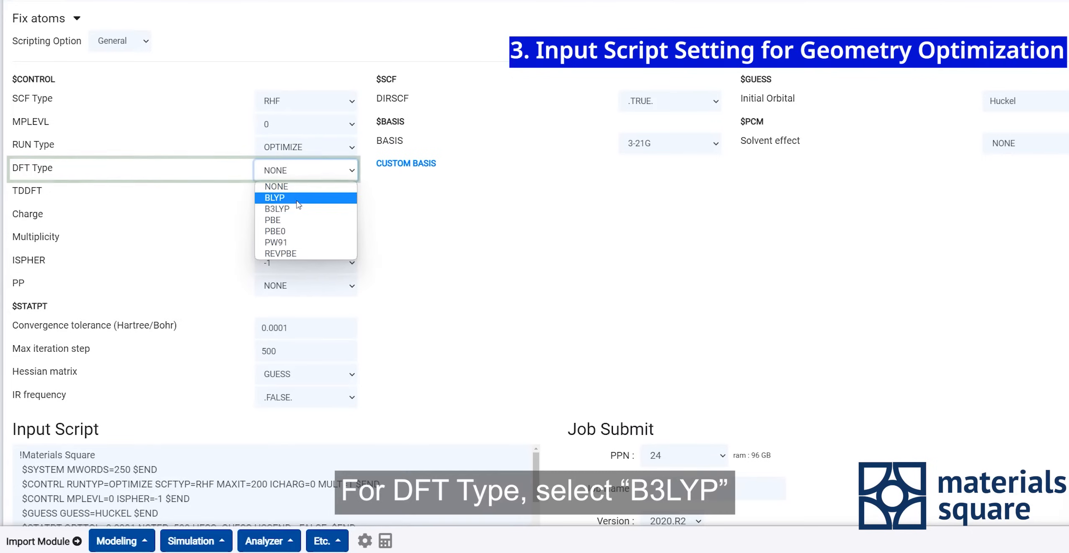
left_click(298, 208)
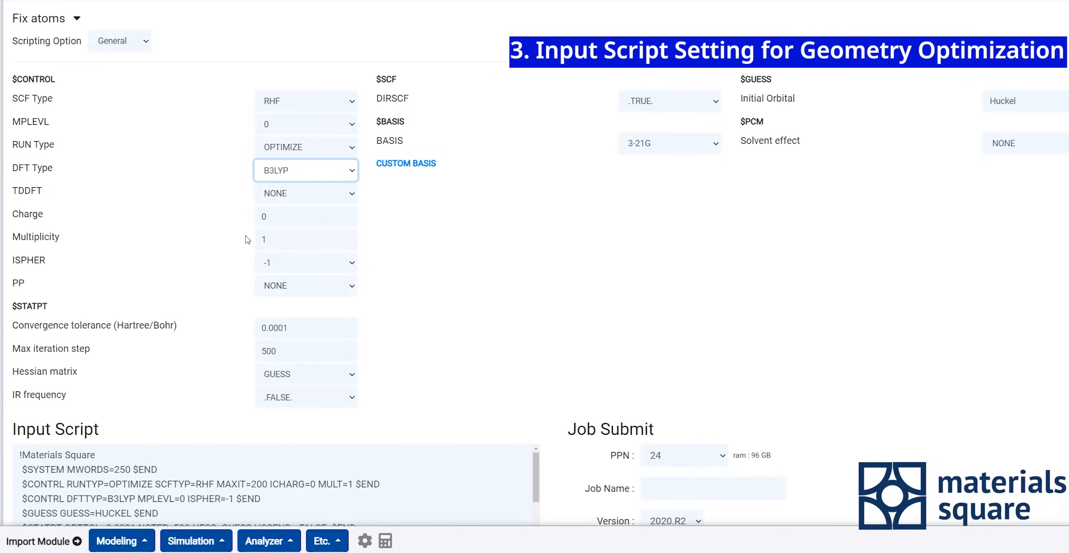
- Select the 3-21G basis and a PPN of 24 for the job, and review the generated input script
left_click(666, 144)
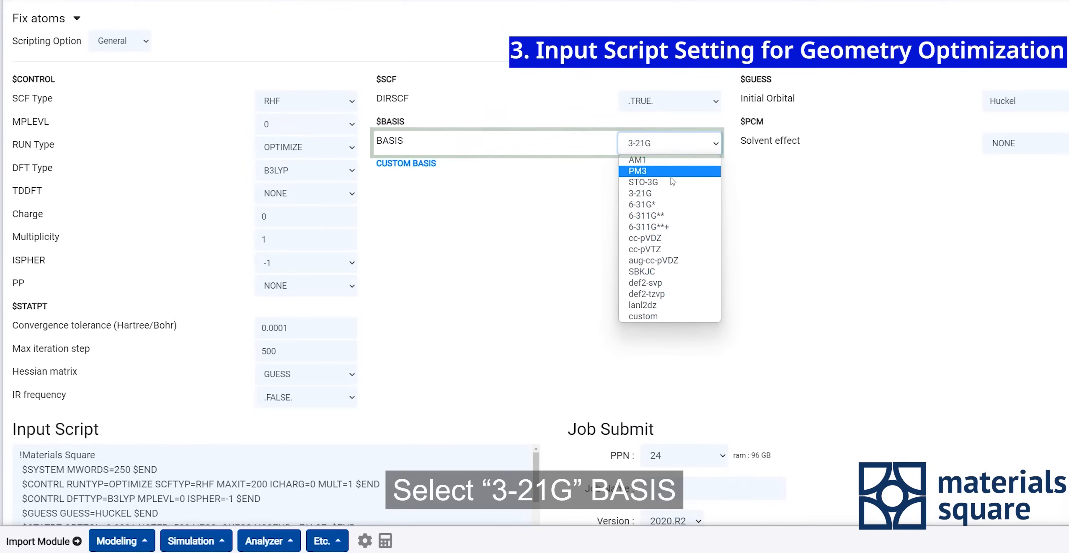
left_click(665, 192)
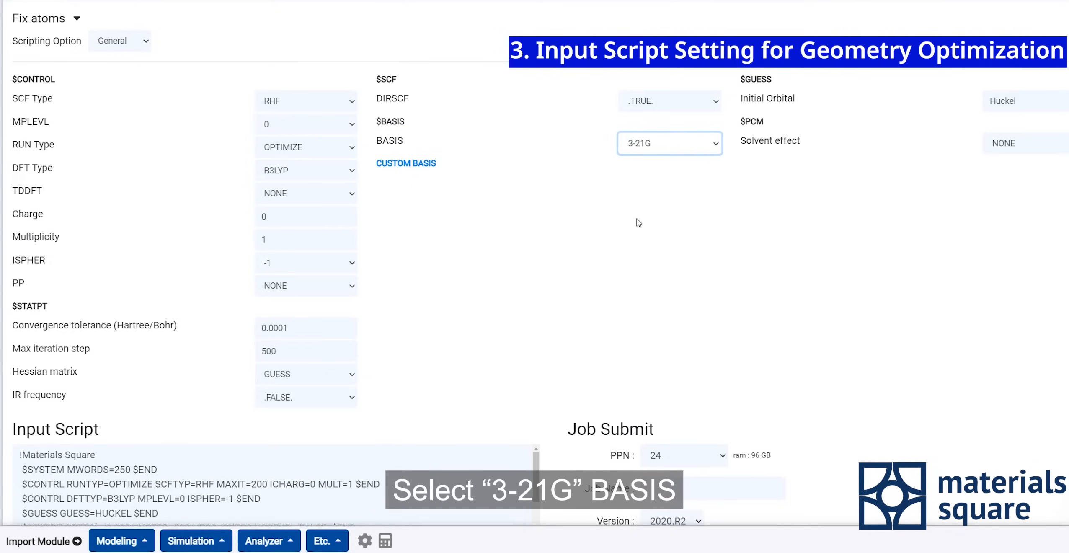
scroll(581, 252, "down", 4)
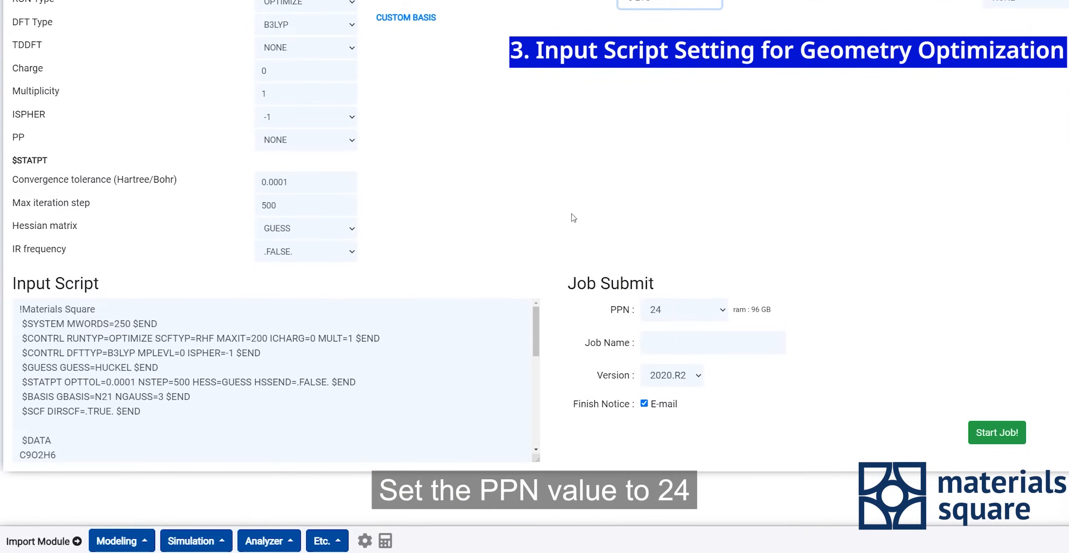
left_click(703, 314)
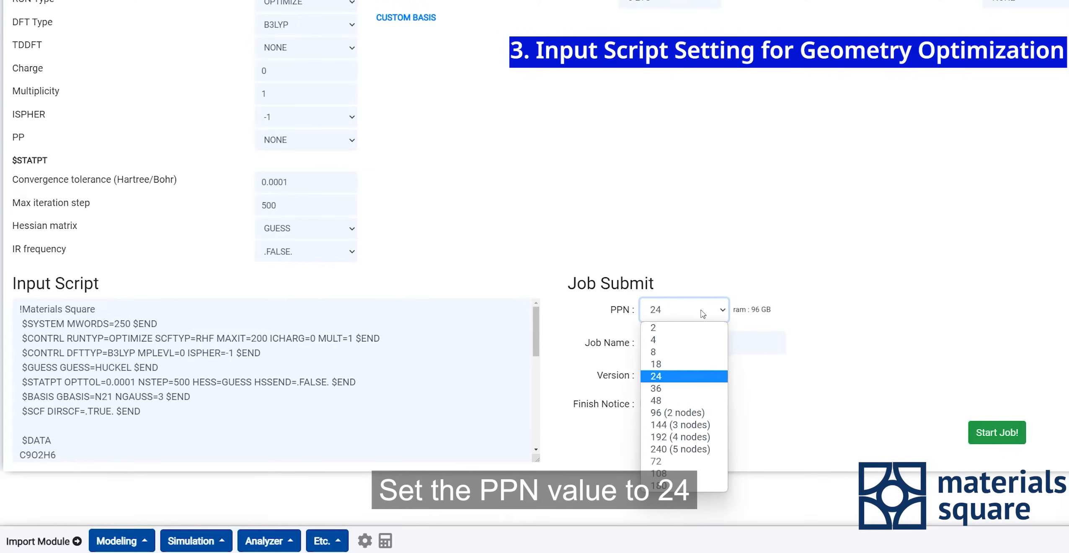
left_click(681, 379)
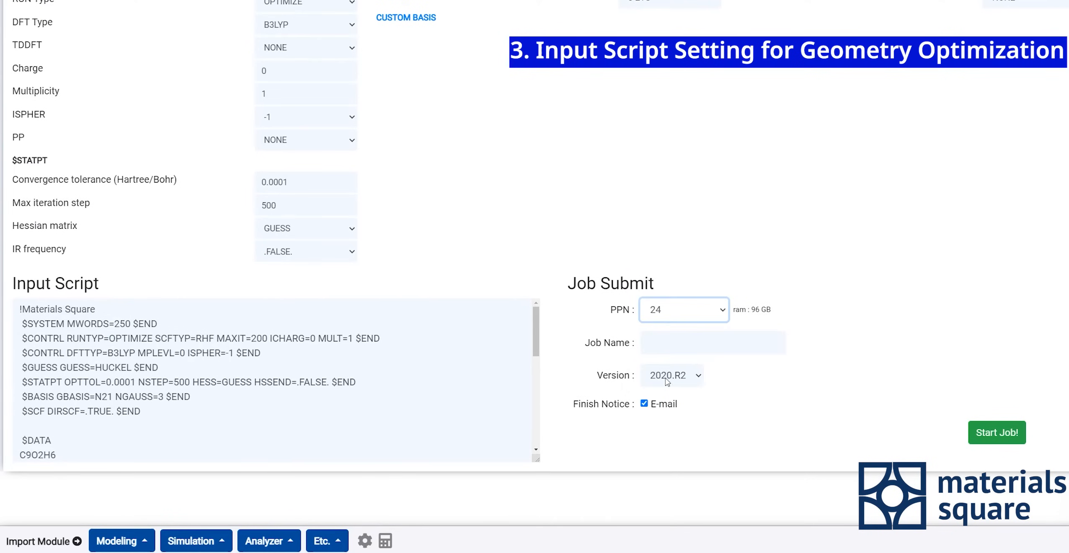
scroll(182, 365, "down", 8)
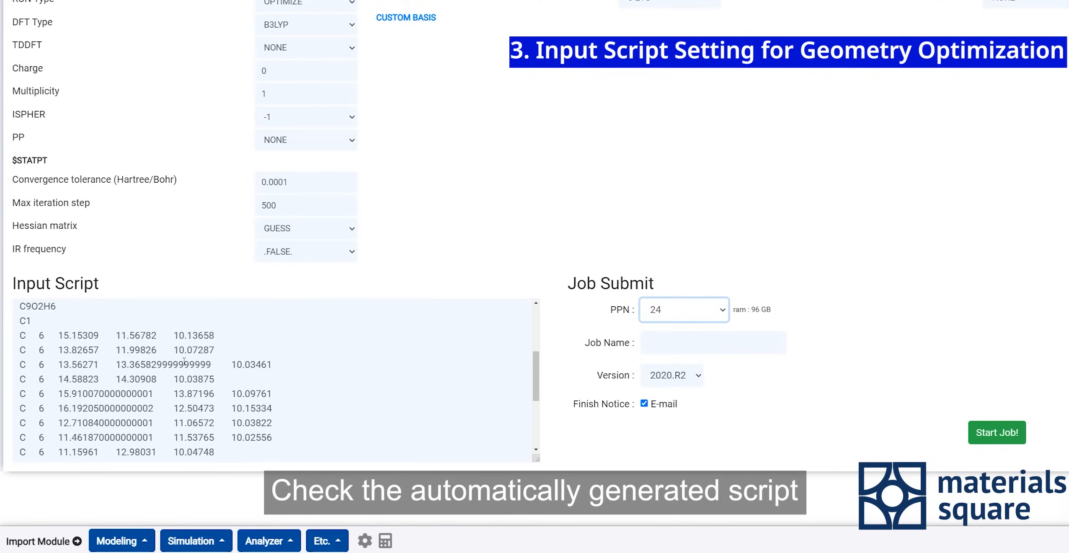
scroll(184, 362, "up", 10)
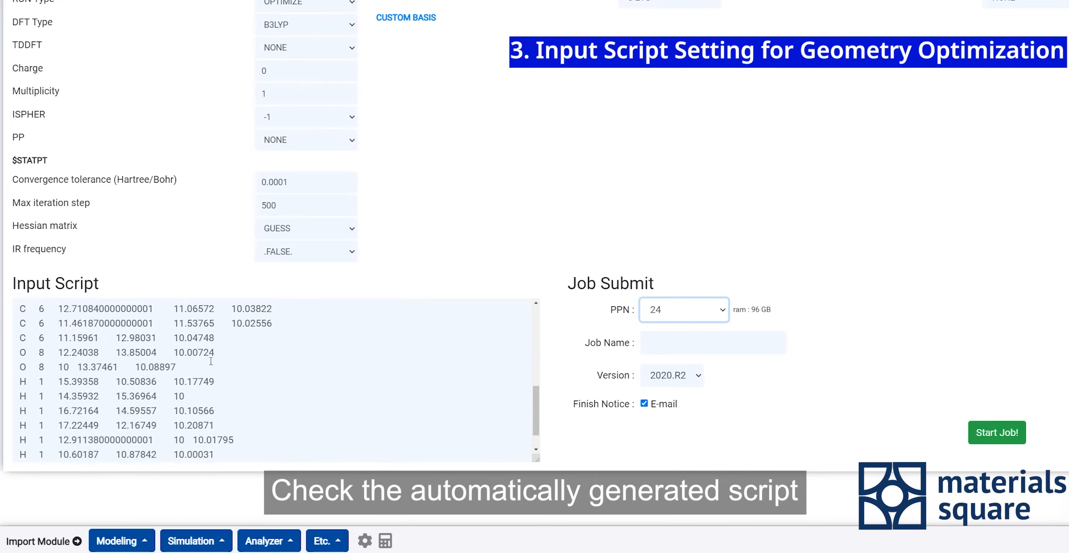
- Name the GAMESS job coumarin.opt and submit it for calculation
left_click(653, 345)
type("coumarin.opt")
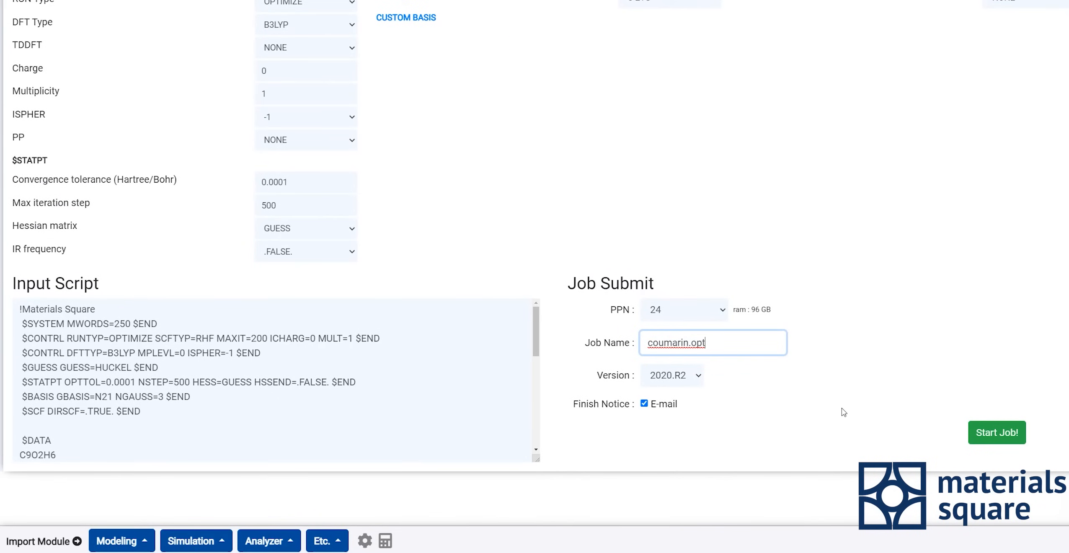
left_click(989, 433)
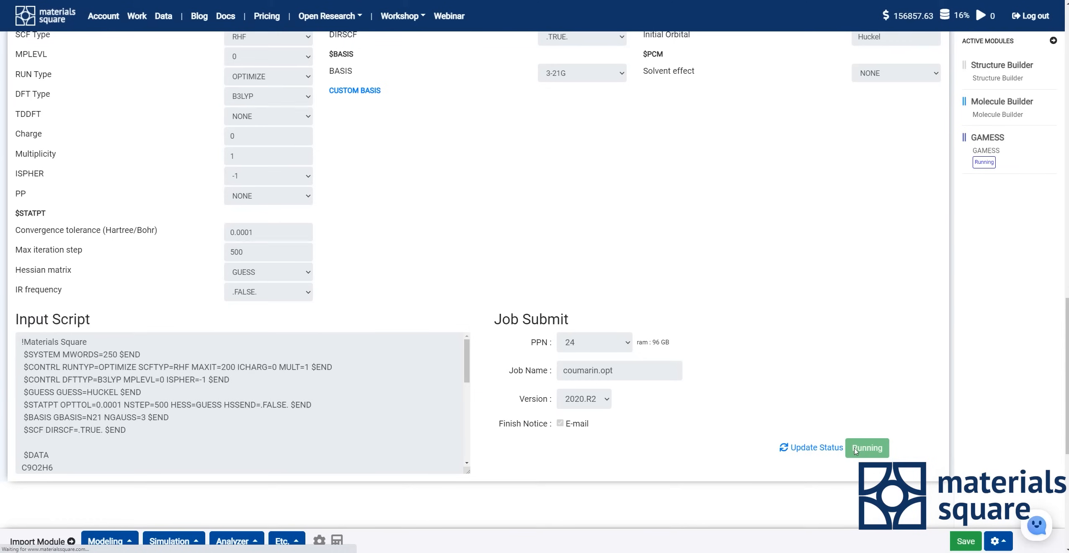
- Check the list of running jobs until the GAMESS job ends, close the list, and update the job's status
scroll(389, 151, "up", 4)
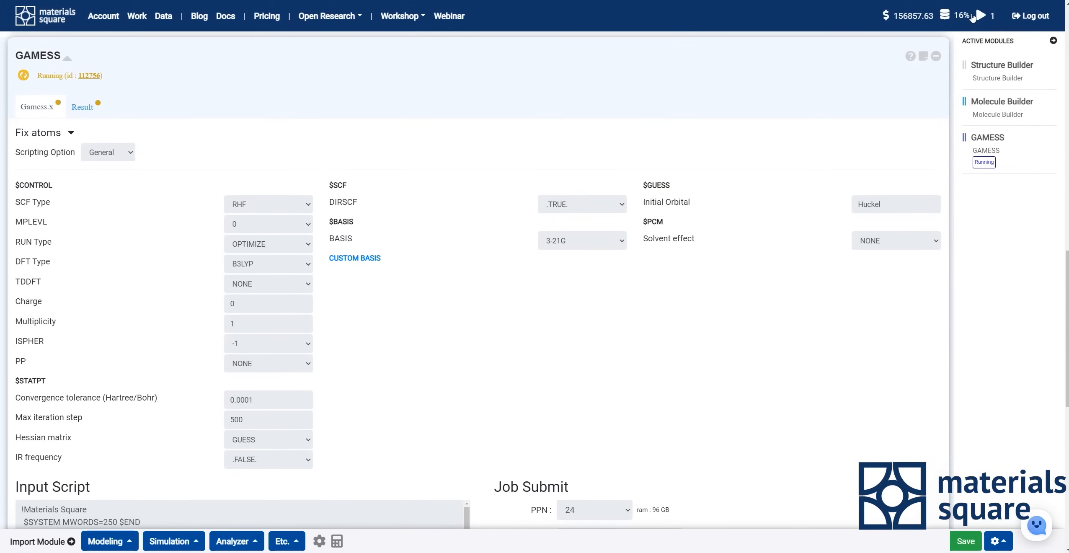
left_click(974, 17)
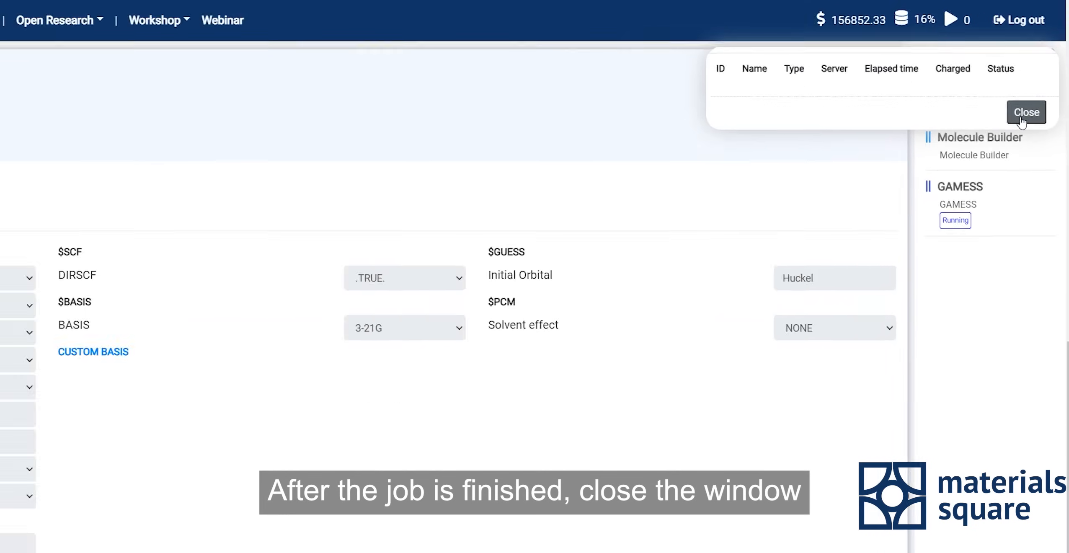
left_click(1023, 114)
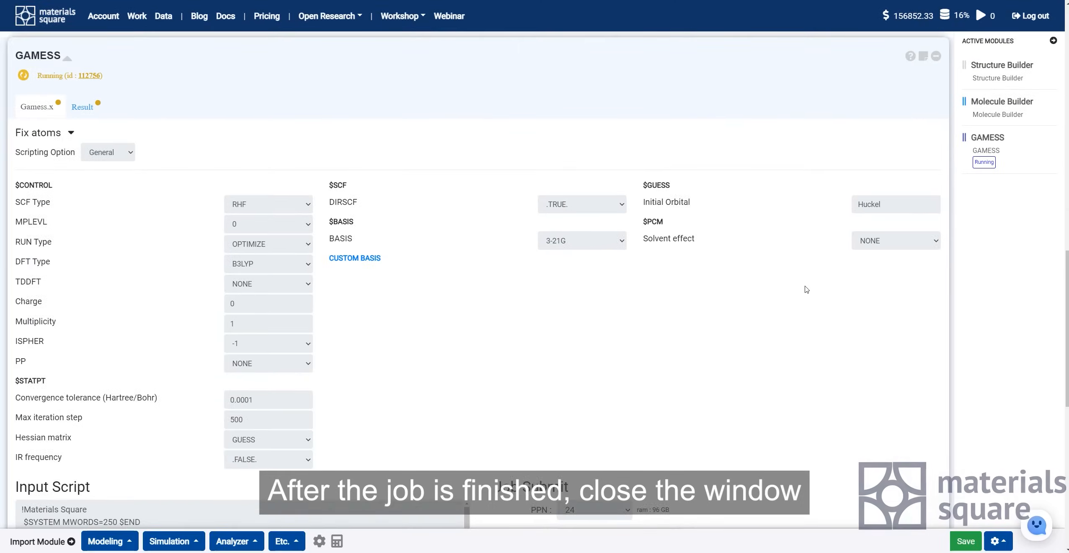
scroll(771, 313, "down", 3)
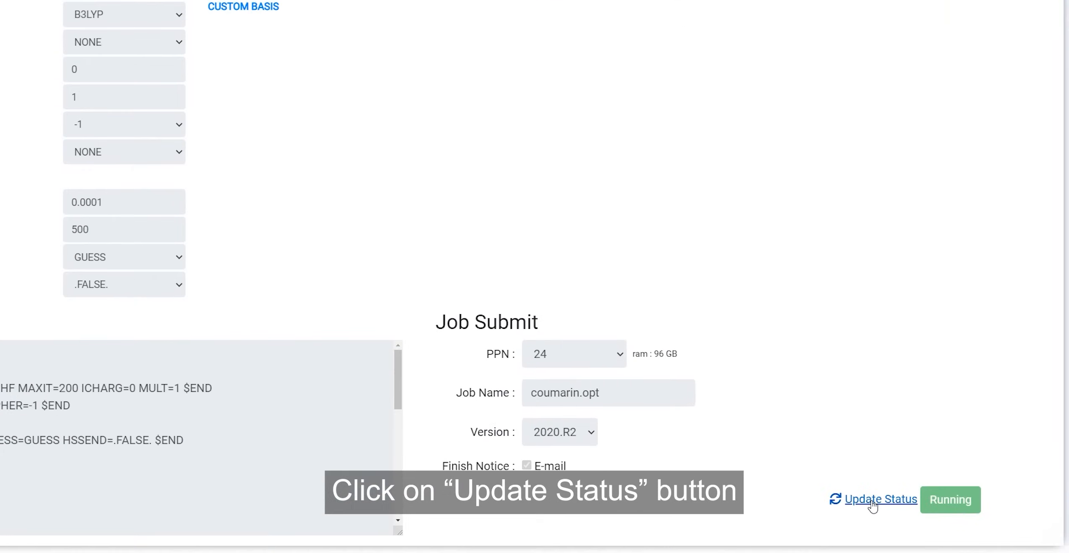
left_click(813, 475)
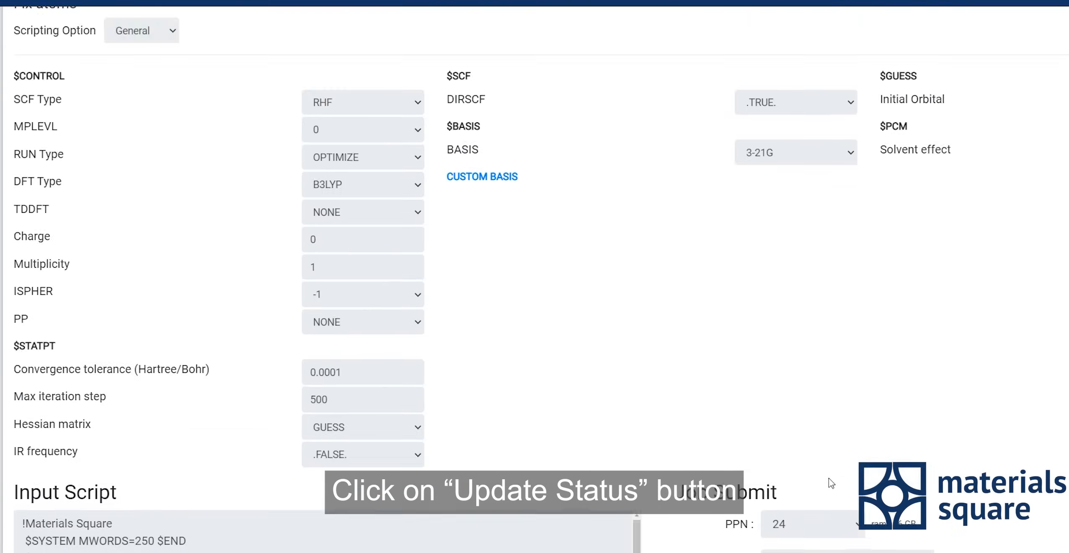
- Review the finished GAMESS job's energy results, including the HOMO, LUMO, HOMO-LUMO gap and dipole moment
scroll(832, 483, "up", 5)
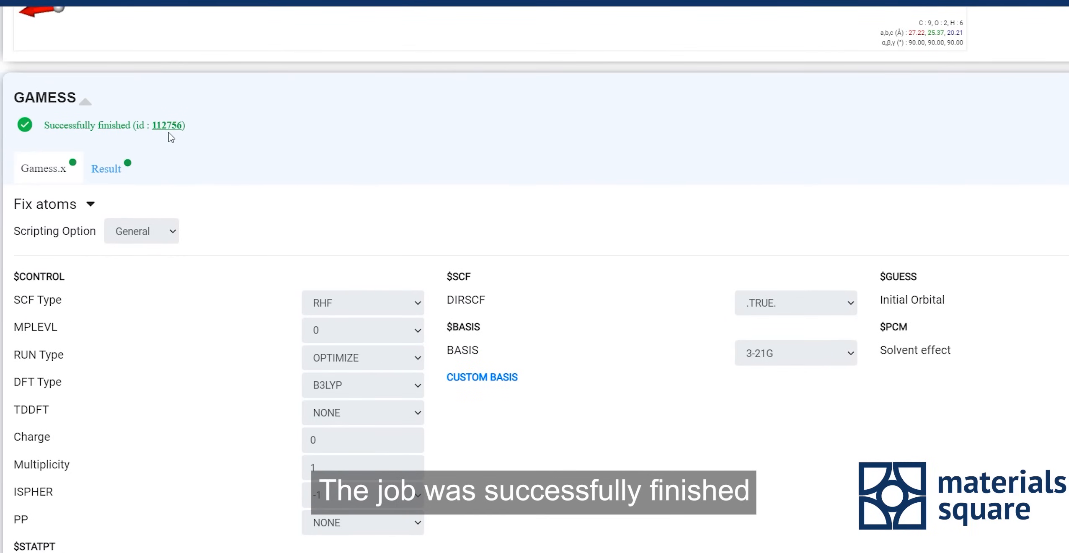
left_click(114, 169)
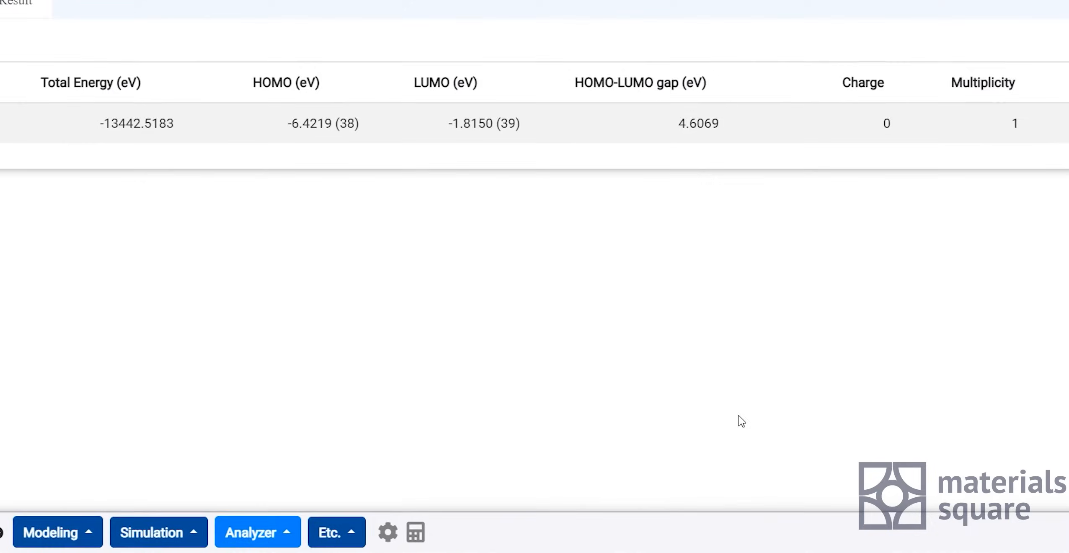
left_click(740, 414)
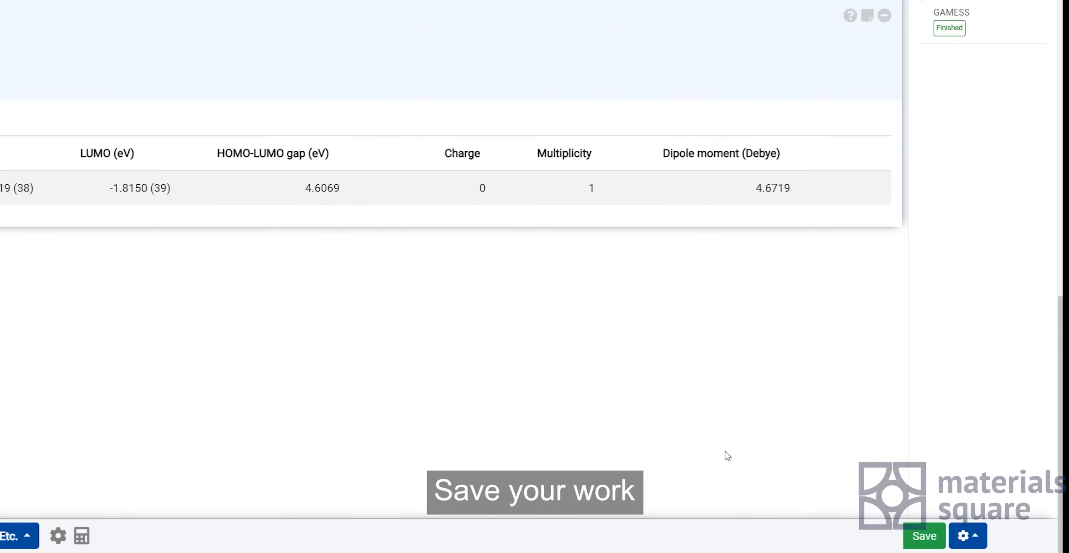
- Save the work containing the molecule and the finished GAMESS calculation
left_click(918, 542)
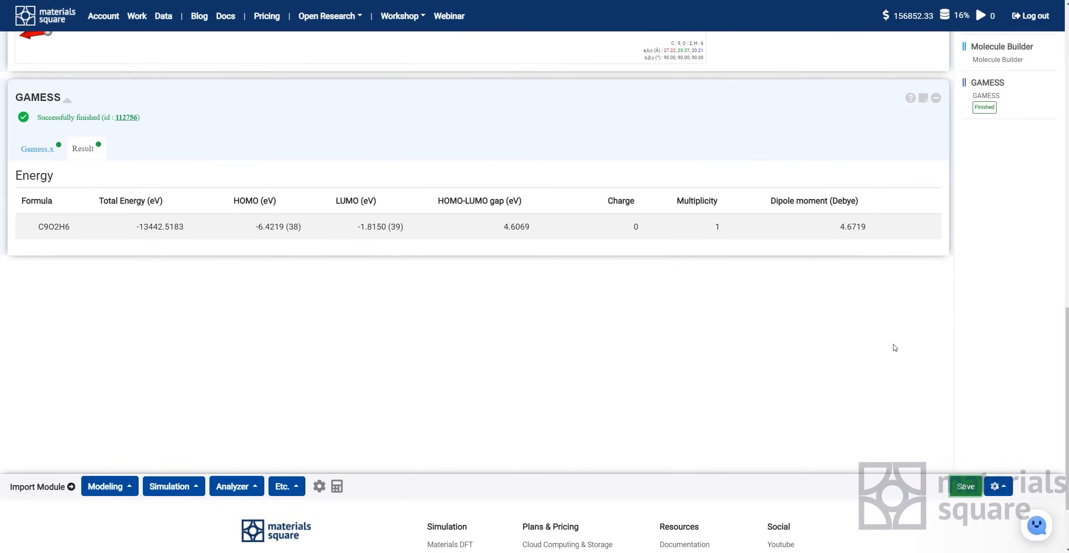
scroll(895, 347, "up", 8)
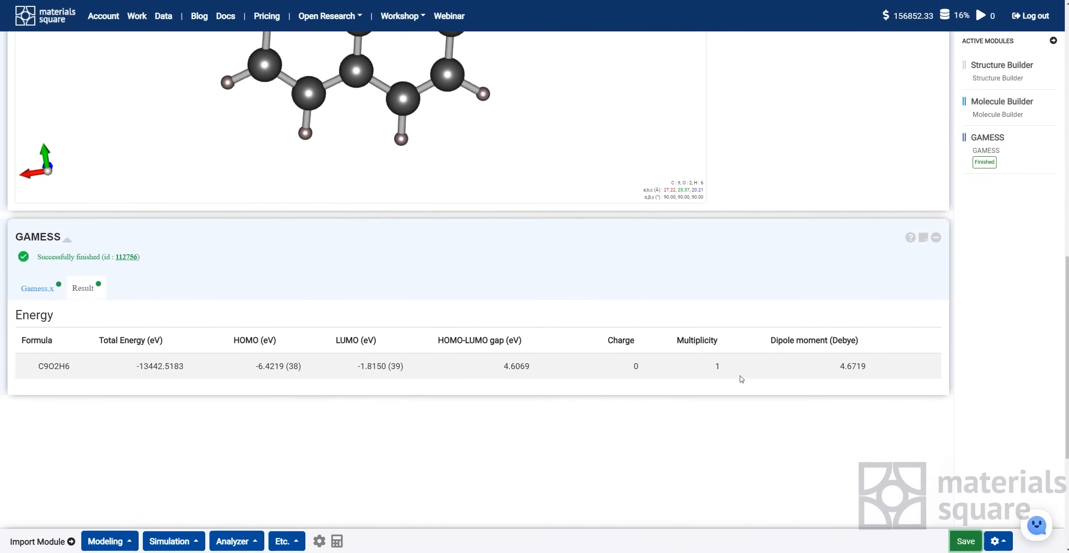
scroll(731, 380, "up", 1)
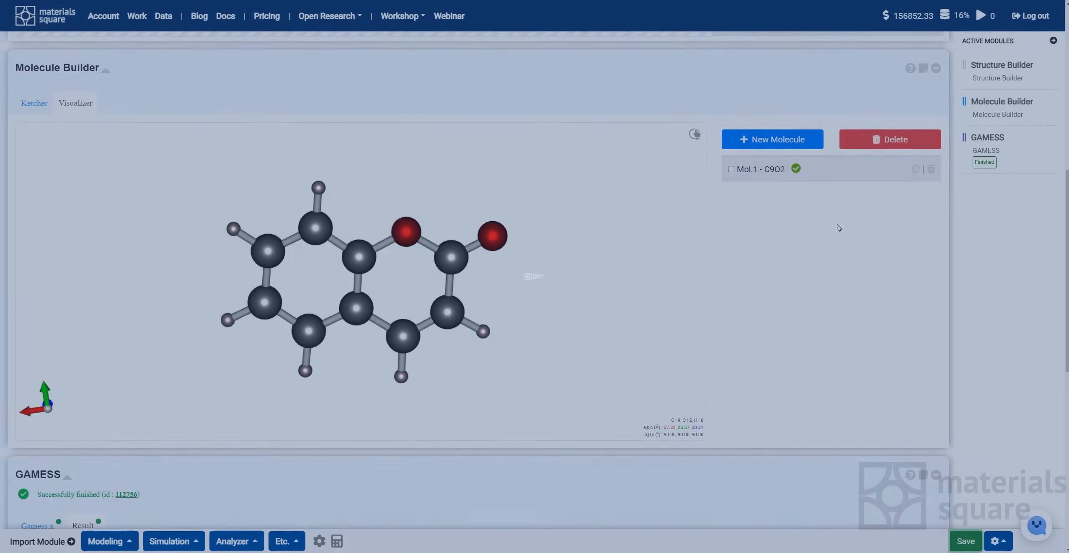